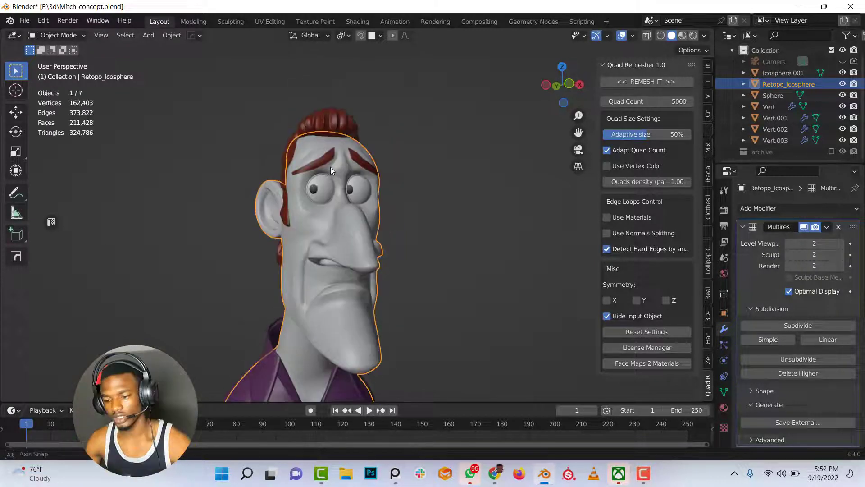
Step: Put the head mesh Retopo_Icosphere into Sculpt Mode
scroll(331, 167, up, 2)
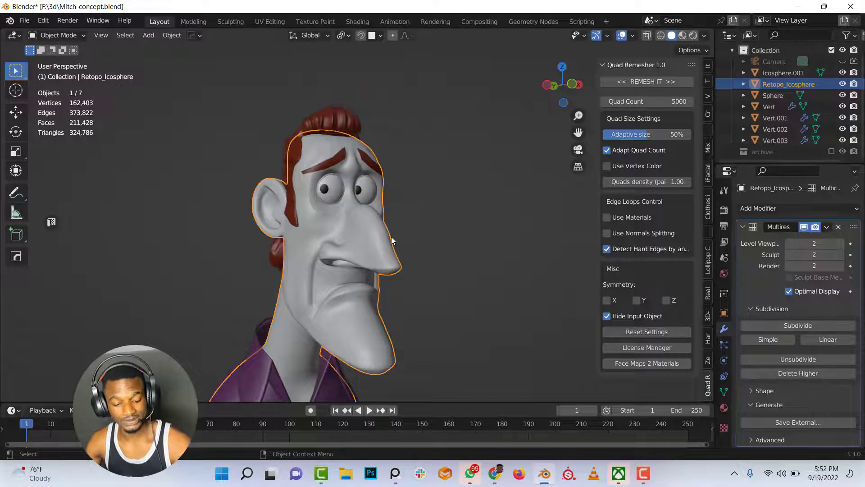
key(ctrl+Tab)
key(2)
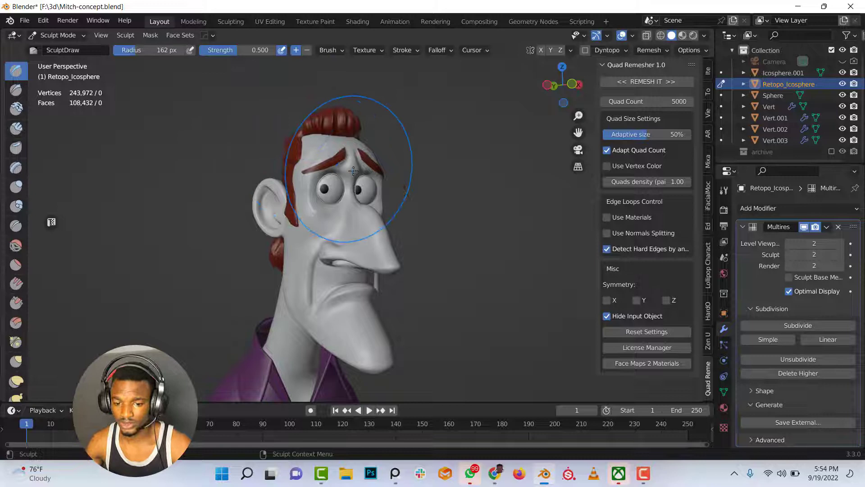
Step: Subdivide the head's Multires modifier three times to bring its sculpt level to 5
scroll(360, 230, up, 3)
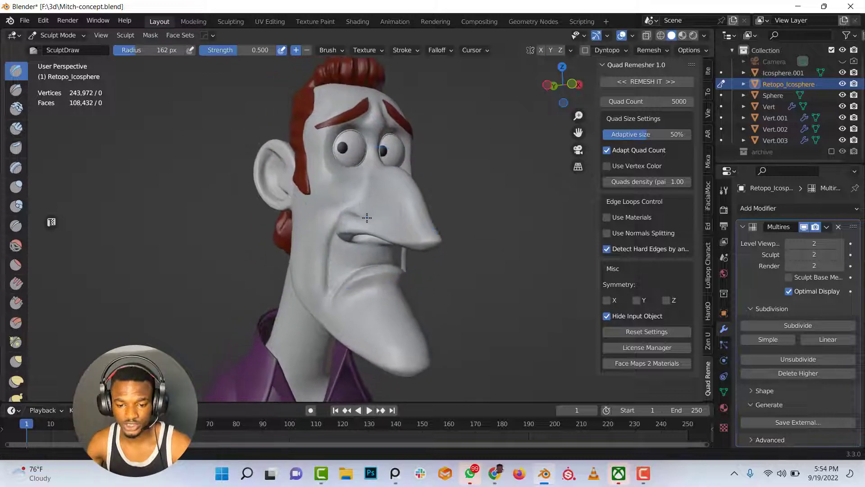
scroll(356, 218, up, 2)
middle_drag(340, 205, 361, 206)
scroll(356, 198, up, 1)
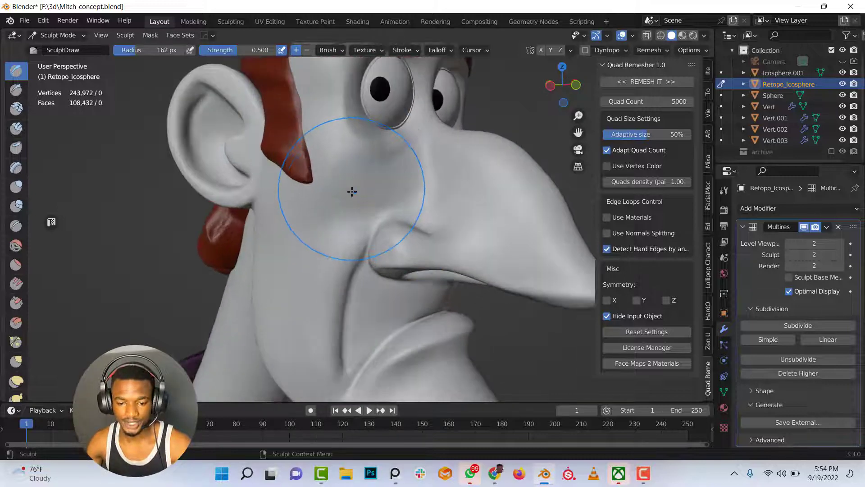
scroll(360, 199, down, 5)
mouse_move(412, 216)
middle_down()
mouse_move(380, 218)
mouse_move(411, 218)
mouse_move(379, 194)
middle_up()
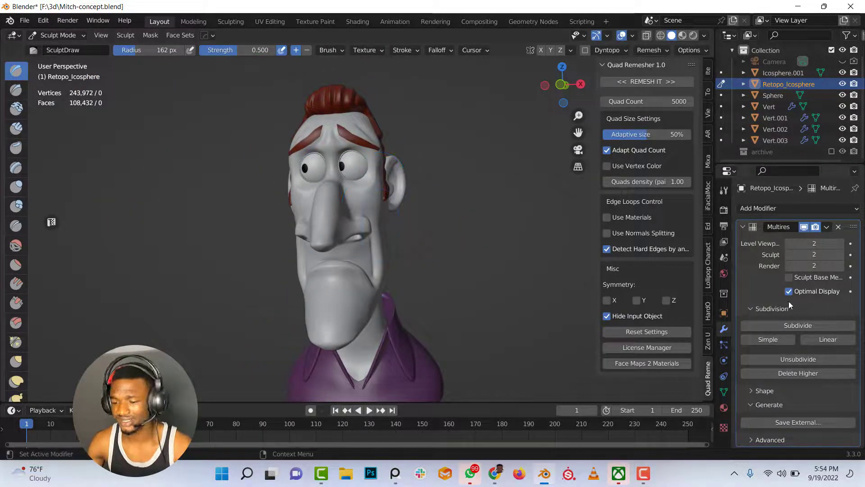
middle_drag(414, 257, 455, 259)
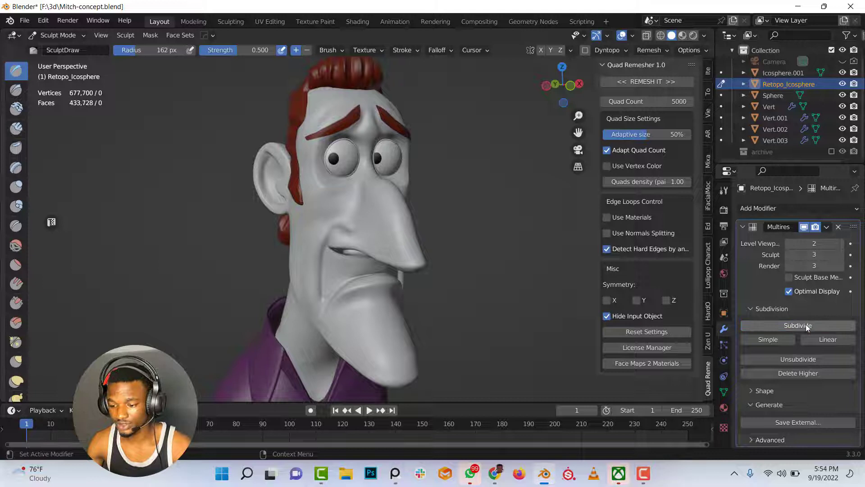
click(796, 326)
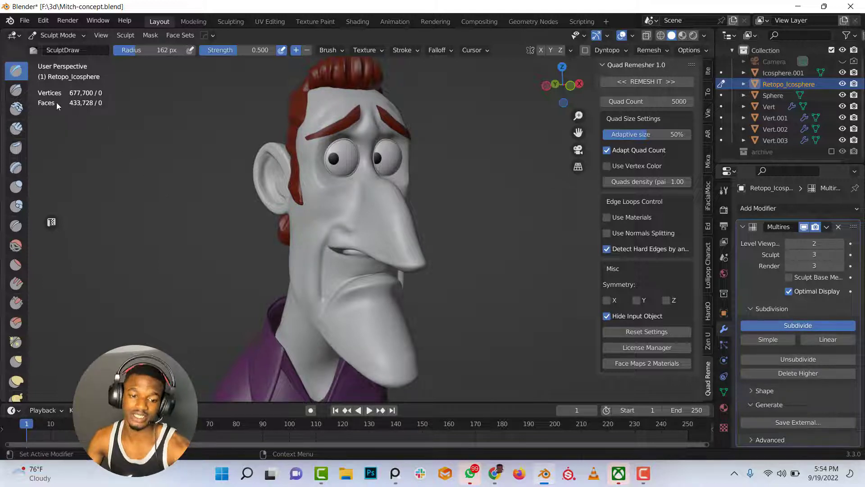
click(798, 325)
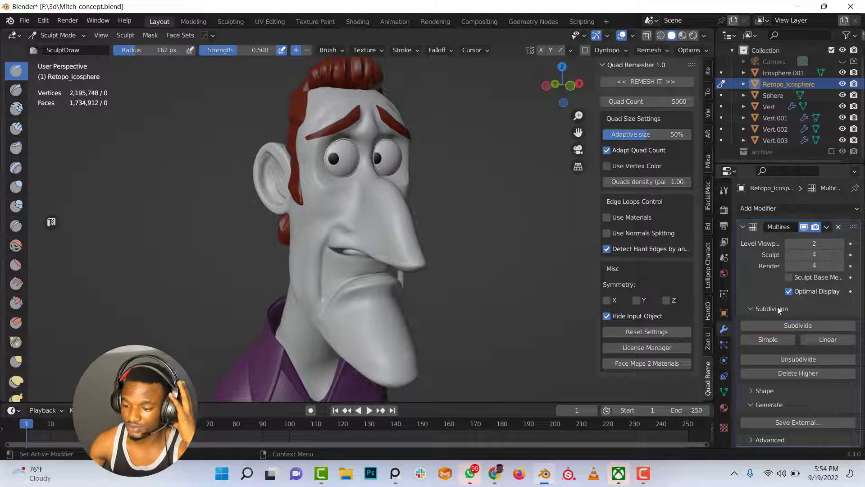
click(799, 326)
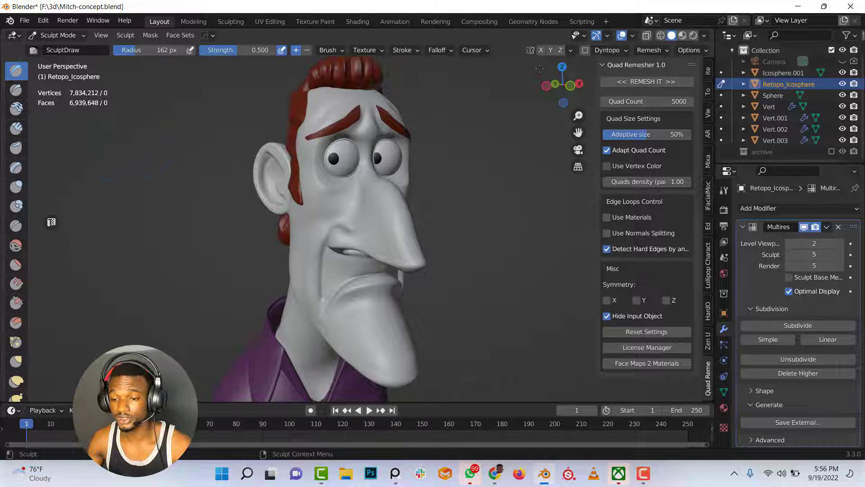
Step: Look at the viewport overlay options and inspect the subdivided head up close
click(635, 35)
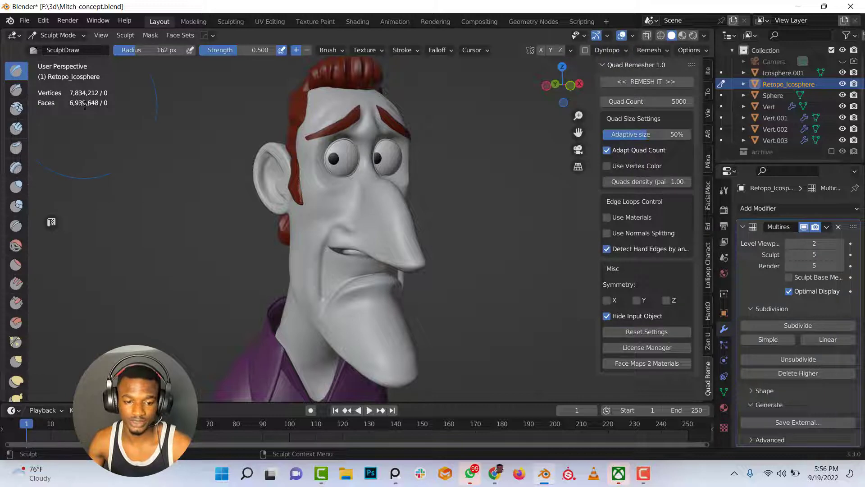
middle_drag(352, 176, 337, 165)
scroll(356, 180, down, 3)
scroll(360, 190, up, 1)
scroll(419, 198, up, 1)
mouse_move(383, 198)
middle_down()
mouse_move(302, 196)
mouse_move(368, 203)
middle_up()
scroll(315, 198, up, 1)
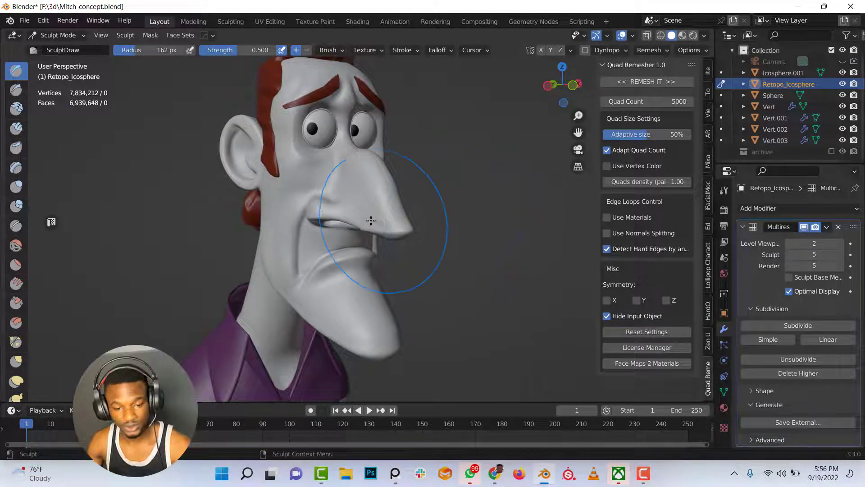
Step: Duplicate the SculptDraw brush and name the copy Stamp
click(724, 191)
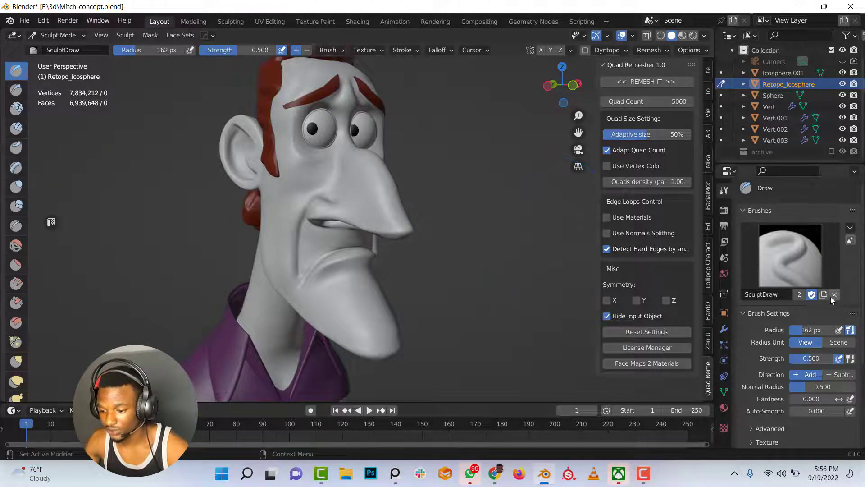
double_click(767, 294)
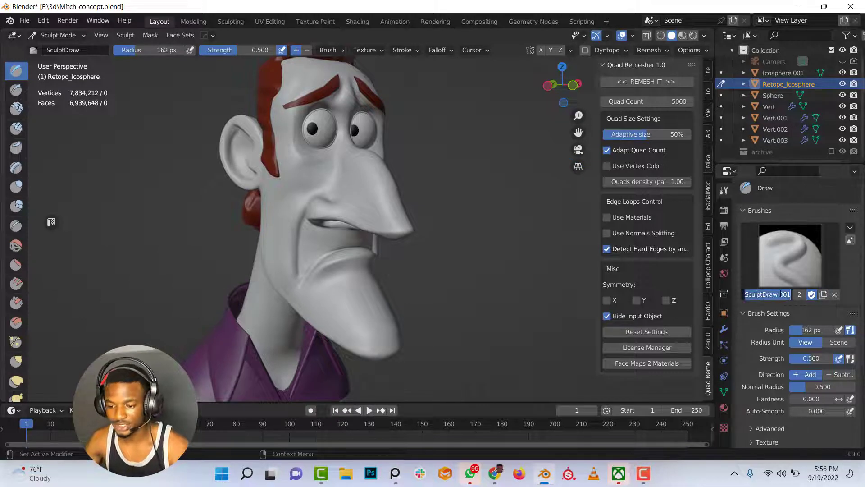
text(Stamp)
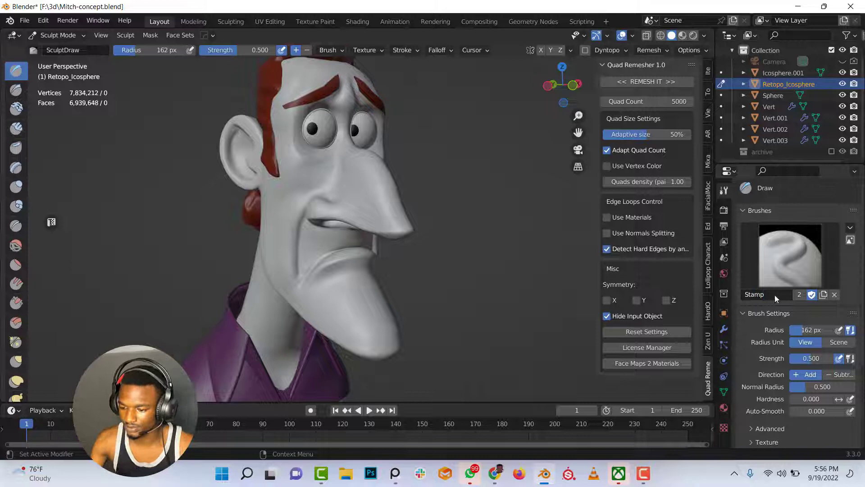
Step: Set the Stamp brush's stroke method to Anchored
scroll(786, 310, down, 4)
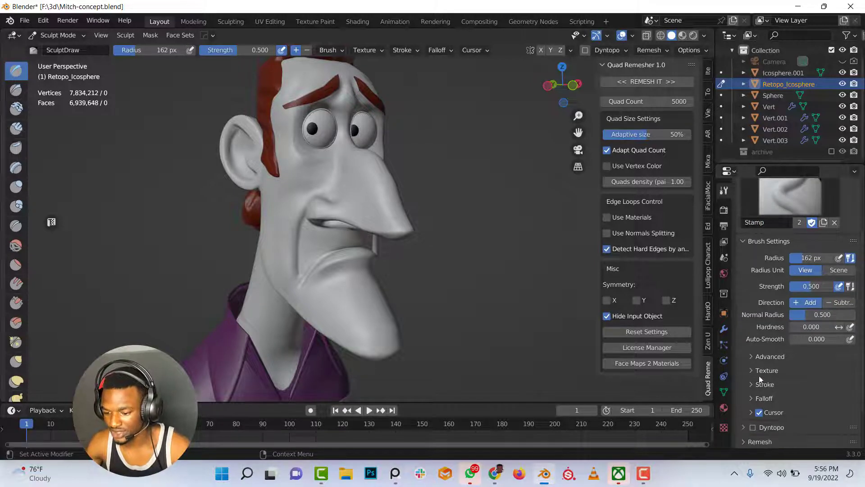
click(752, 384)
scroll(809, 369, down, 2)
click(810, 365)
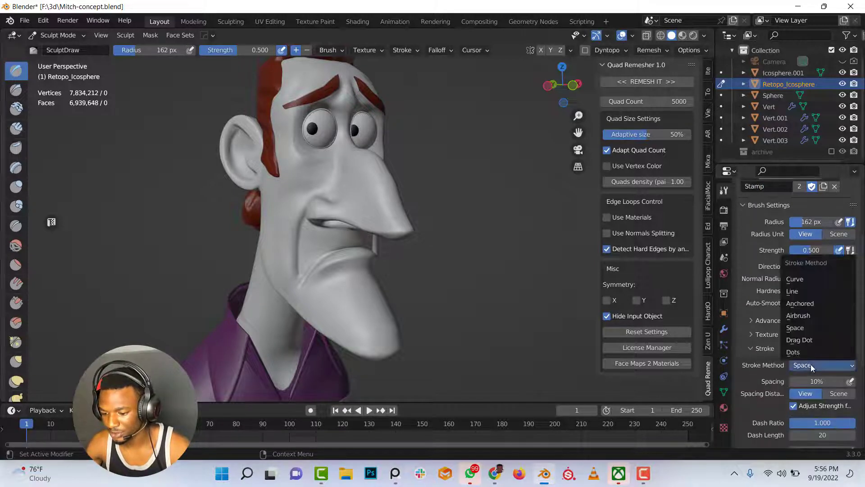
click(810, 303)
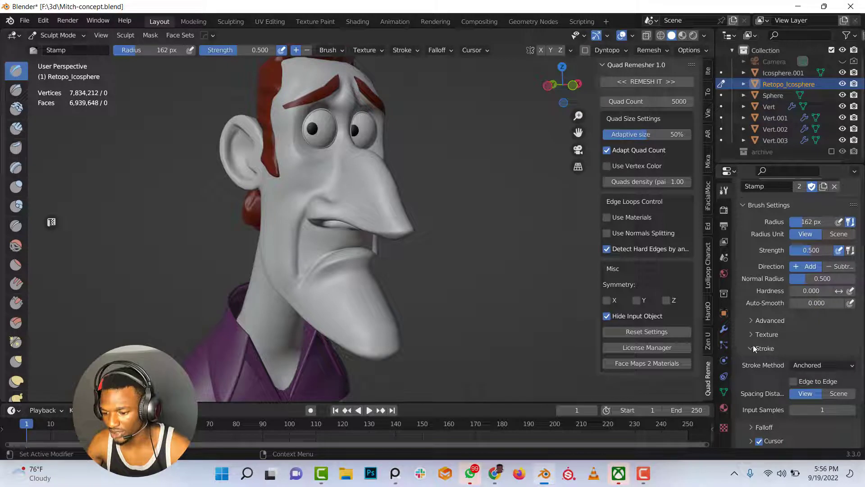
click(754, 348)
Step: Add a new texture to the Stamp brush and set its mapping to Area Plane
click(758, 335)
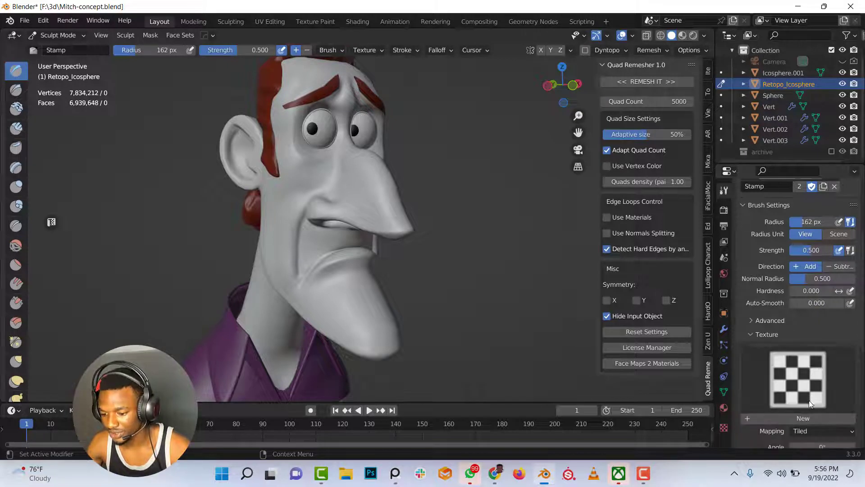
click(807, 416)
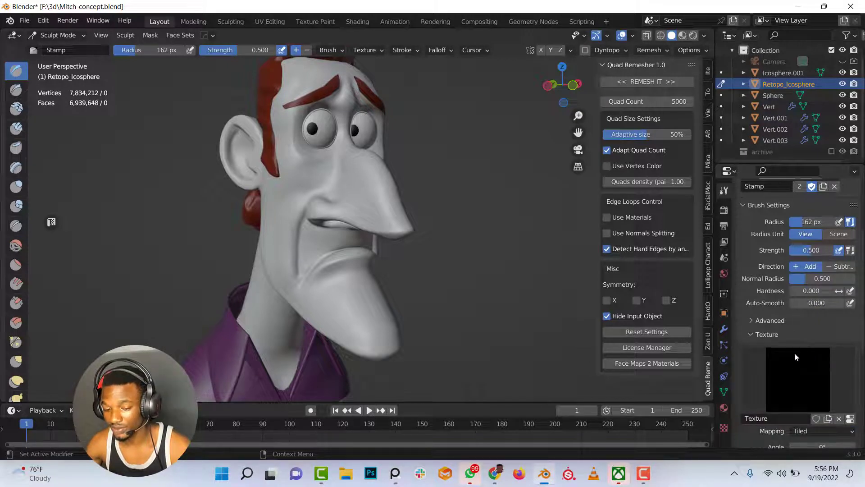
scroll(832, 363, down, 2)
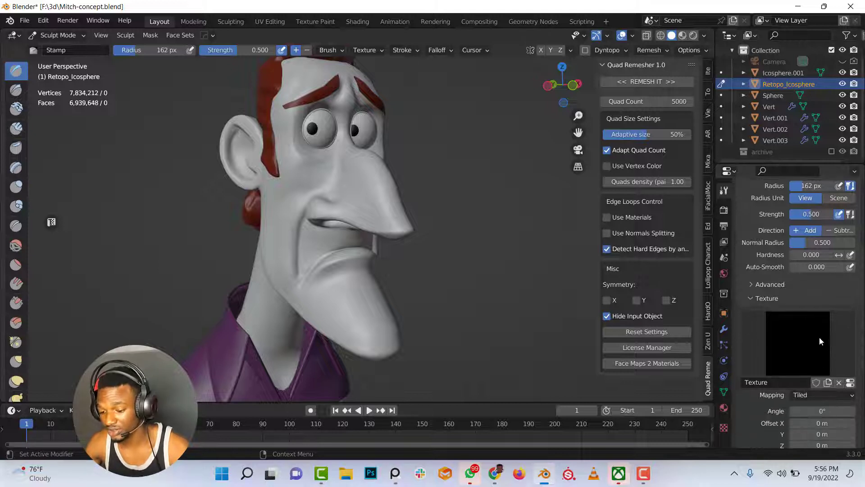
scroll(819, 341, down, 2)
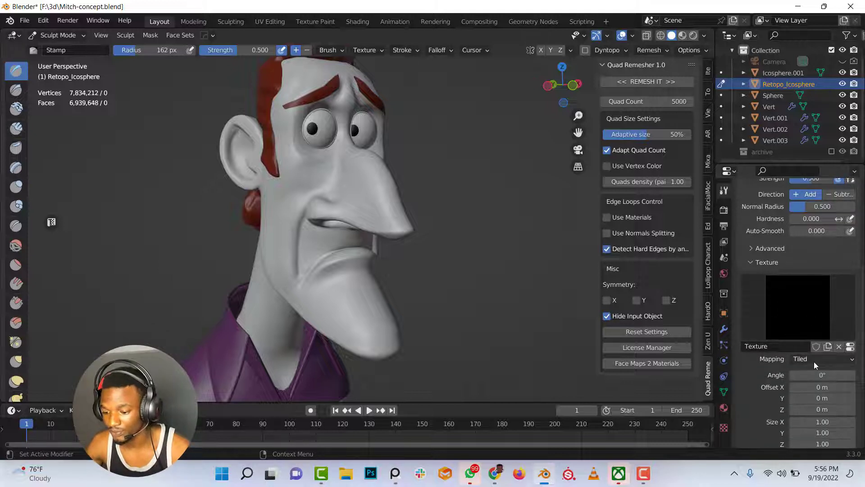
click(813, 360)
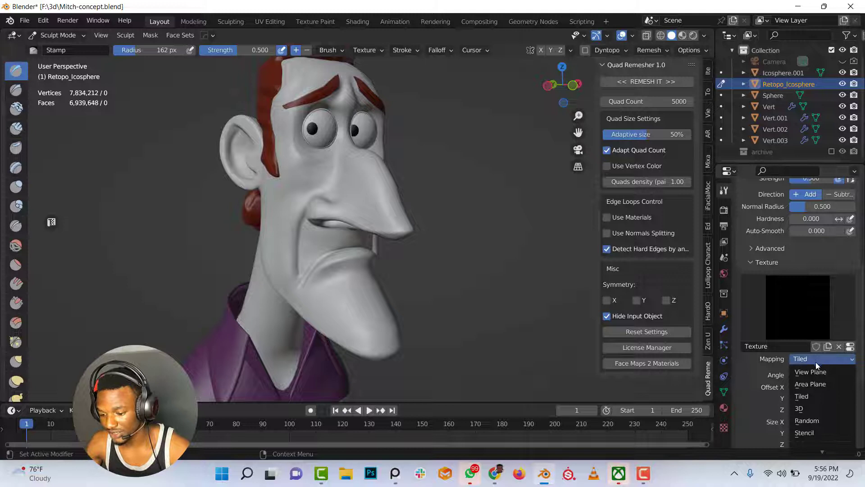
click(818, 384)
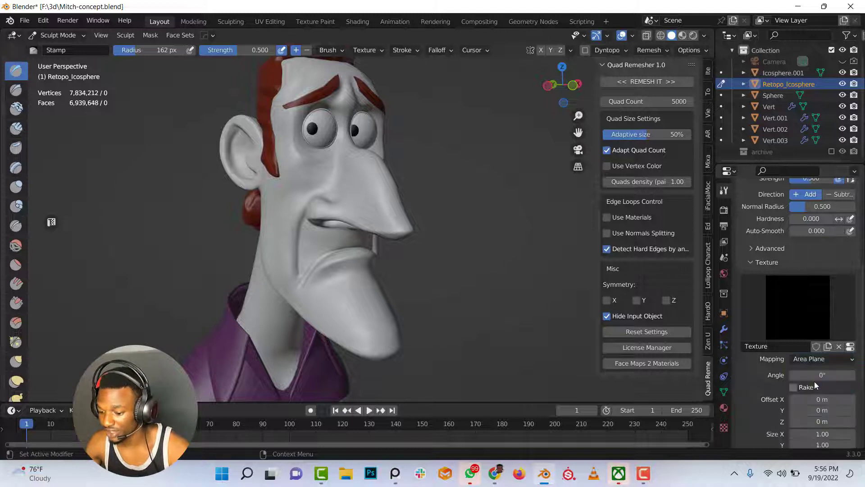
Step: Load CGC_skin-pores-big.png from the Skin_stamp folder as the image of the brush texture
click(851, 346)
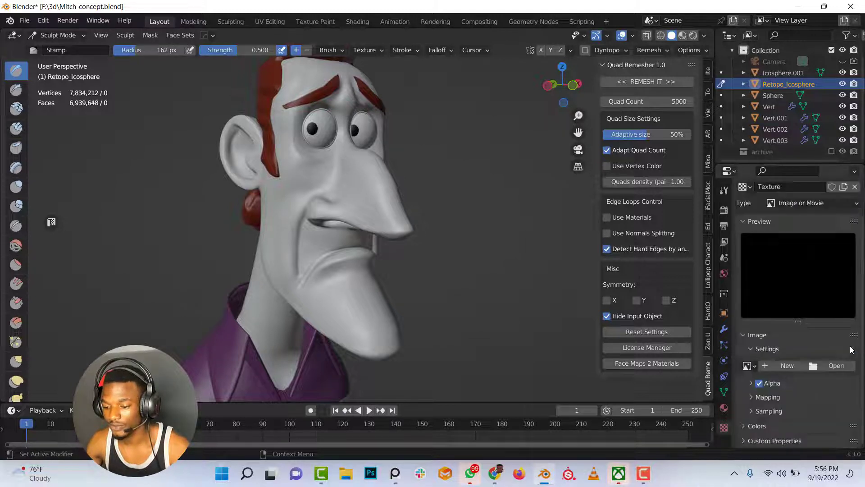
click(834, 365)
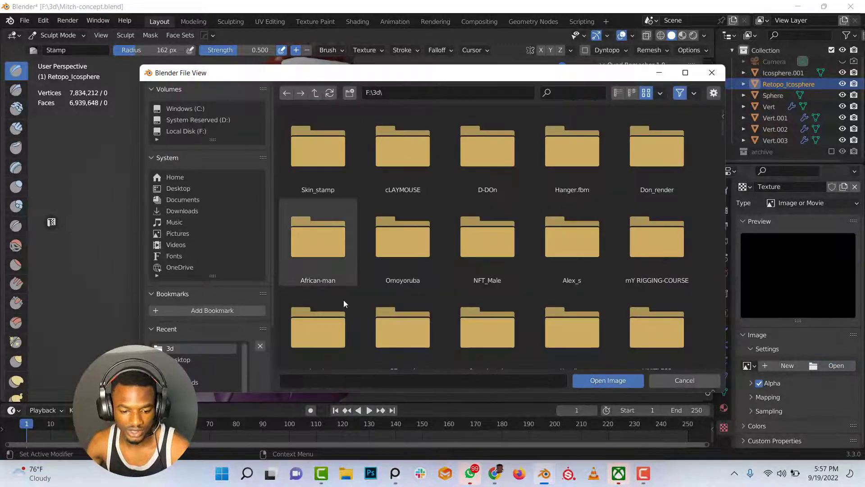
scroll(343, 300, down, 2)
scroll(376, 288, up, 2)
double_click(328, 166)
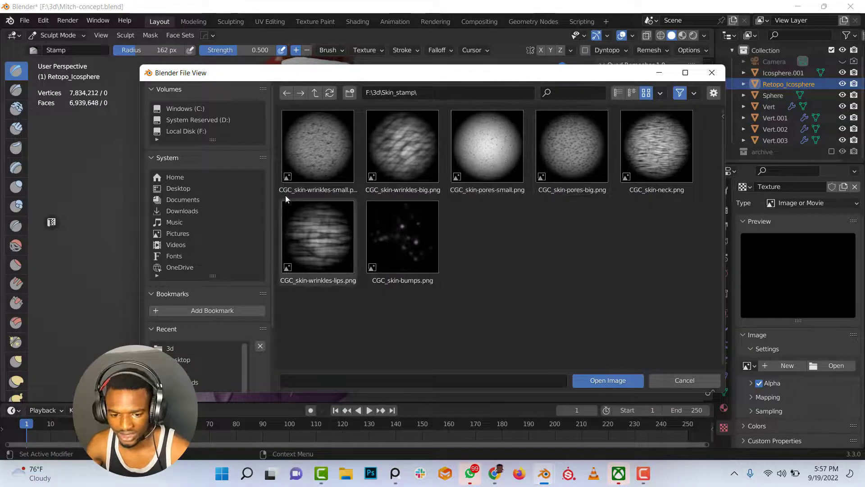
double_click(578, 151)
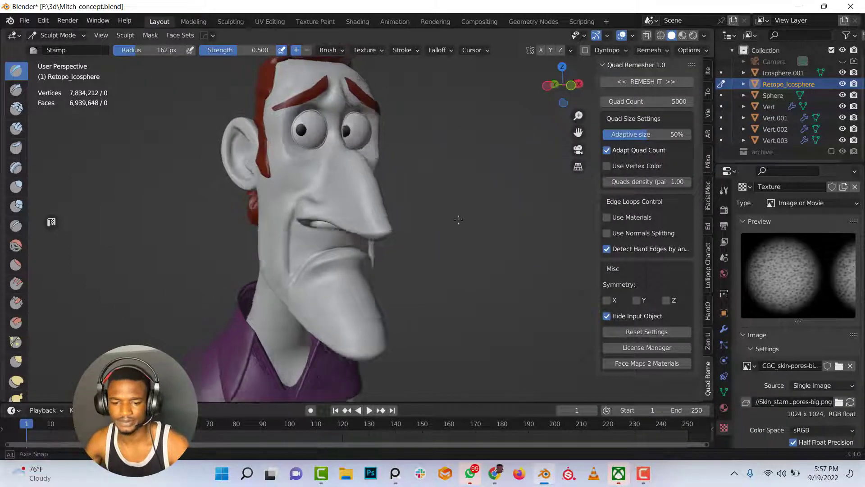
Step: Reduce the Stamp brush's strength to 0.258
middle_drag(458, 219, 412, 236)
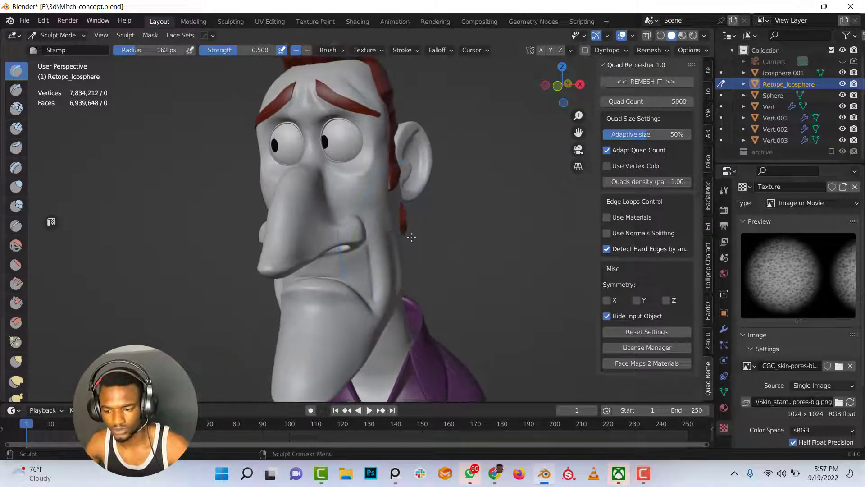
scroll(364, 213, up, 5)
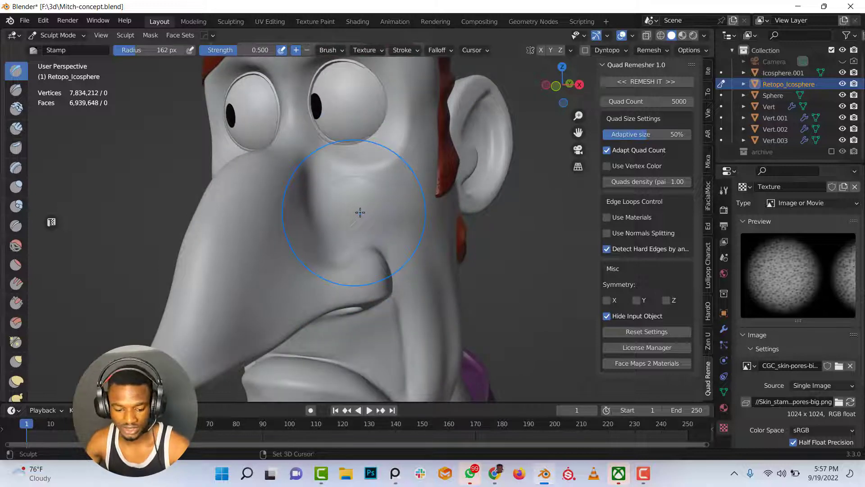
key(shift+f)
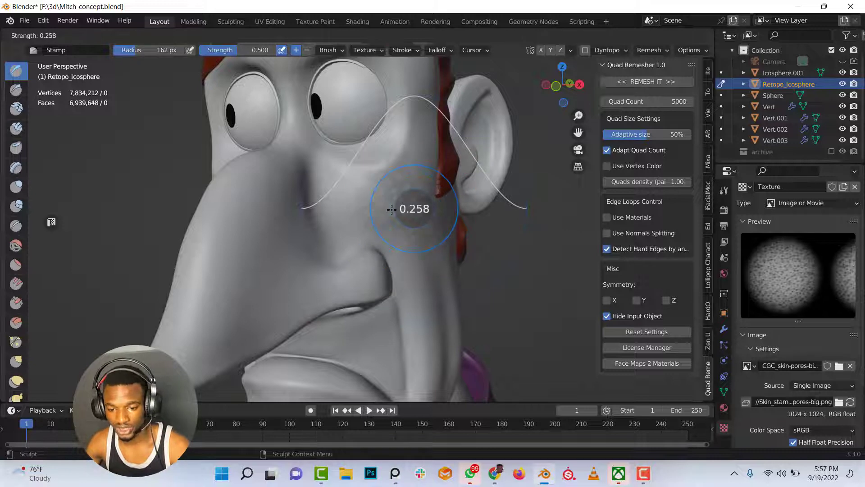
click(391, 209)
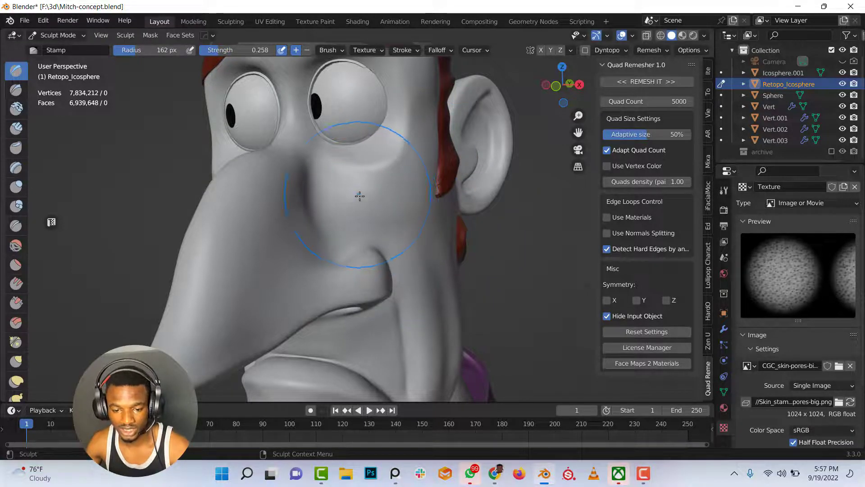
Step: Stamp overlapping patches of skin pores over the cheek below the eye, from beside the nose towards the ear
mouse_move(396, 219)
middle_down()
mouse_move(340, 212)
mouse_move(361, 223)
mouse_move(336, 195)
mouse_move(347, 202)
middle_up()
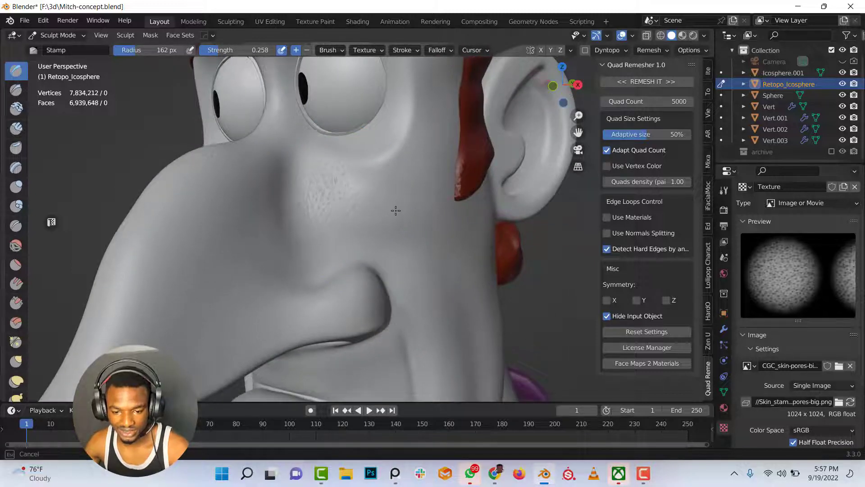
drag(417, 199, 417, 197)
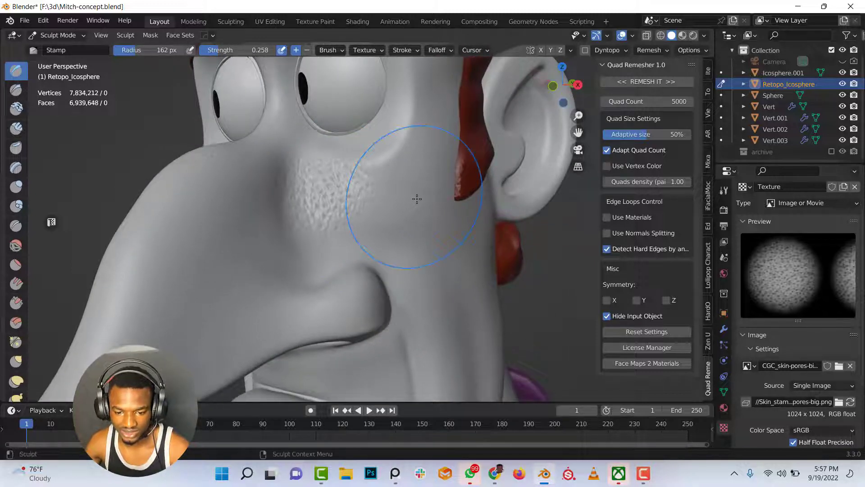
mouse_move(417, 197)
middle_down()
mouse_move(334, 220)
mouse_move(347, 209)
middle_up()
drag(347, 208, 346, 203)
mouse_move(345, 203)
middle_down()
mouse_move(423, 221)
mouse_move(415, 207)
mouse_move(385, 210)
mouse_move(424, 272)
mouse_move(486, 189)
middle_up()
drag(486, 189, 479, 185)
scroll(440, 226, down, 2)
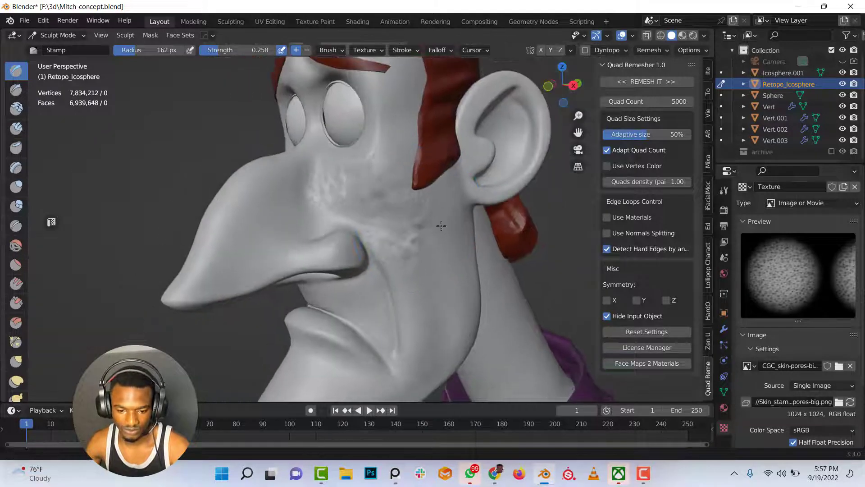
mouse_move(441, 225)
middle_down()
mouse_move(403, 234)
mouse_move(446, 236)
mouse_move(436, 226)
mouse_move(455, 208)
mouse_move(396, 240)
mouse_move(386, 232)
mouse_move(365, 242)
mouse_move(370, 225)
middle_up()
scroll(446, 236, up, 3)
scroll(448, 212, down, 2)
scroll(406, 224, up, 10)
scroll(368, 230, down, 2)
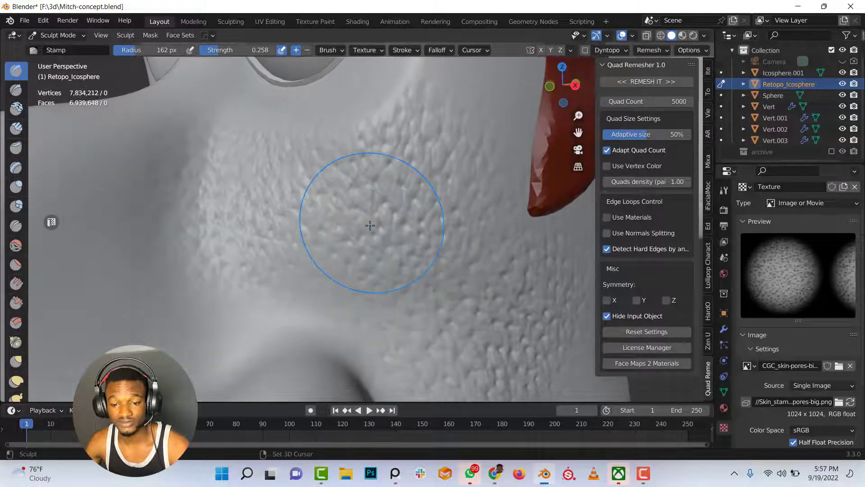